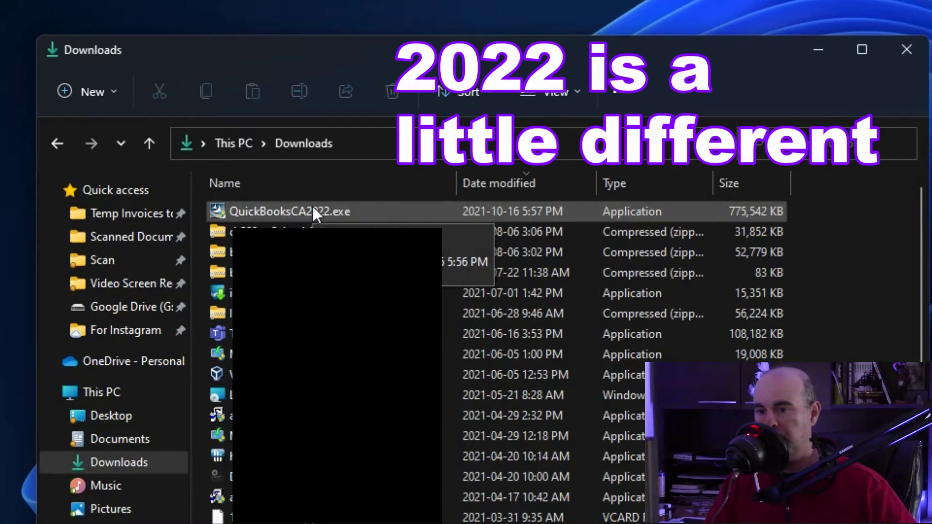
Run QuickBooksCA2022.exe from Downloads to bring up the 2022 R1 InstallShield Wizard
click(313, 210)
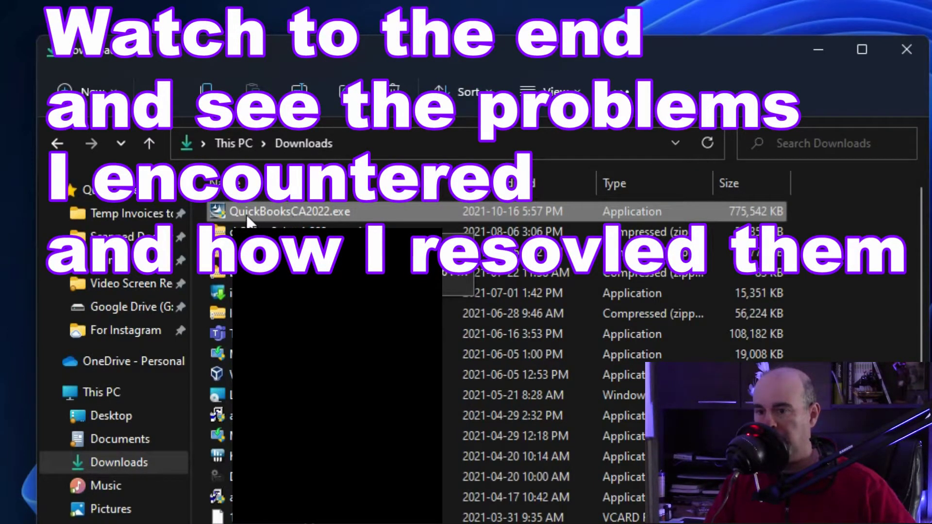
double_click(329, 211)
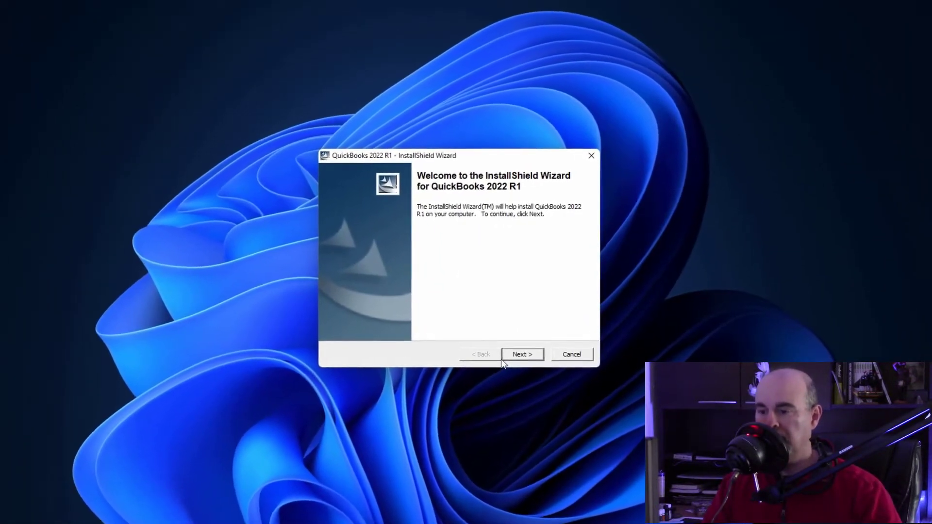
Get past the InstallShield welcome screen and accept the QuickBooks licence agreement
click(513, 356)
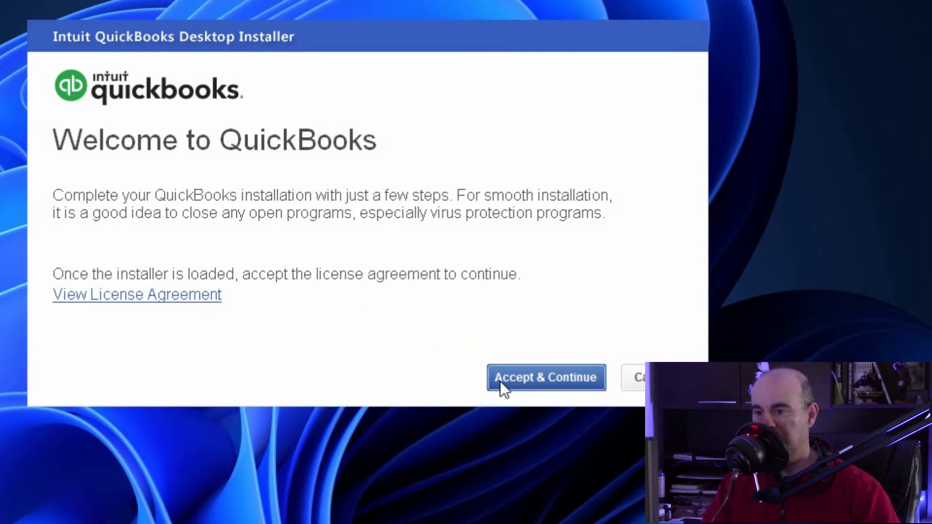
click(518, 380)
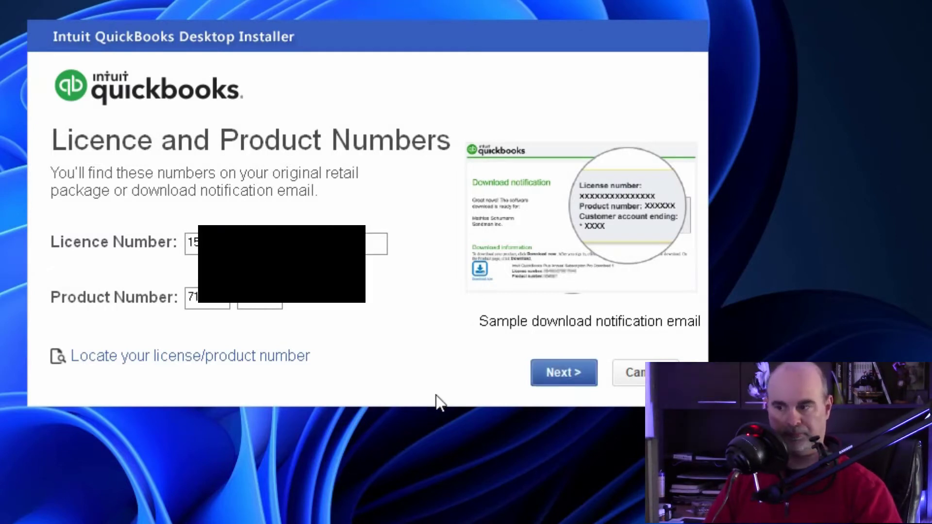
Submit the licence and product numbers and keep the Express (recommended) installation type
click(552, 377)
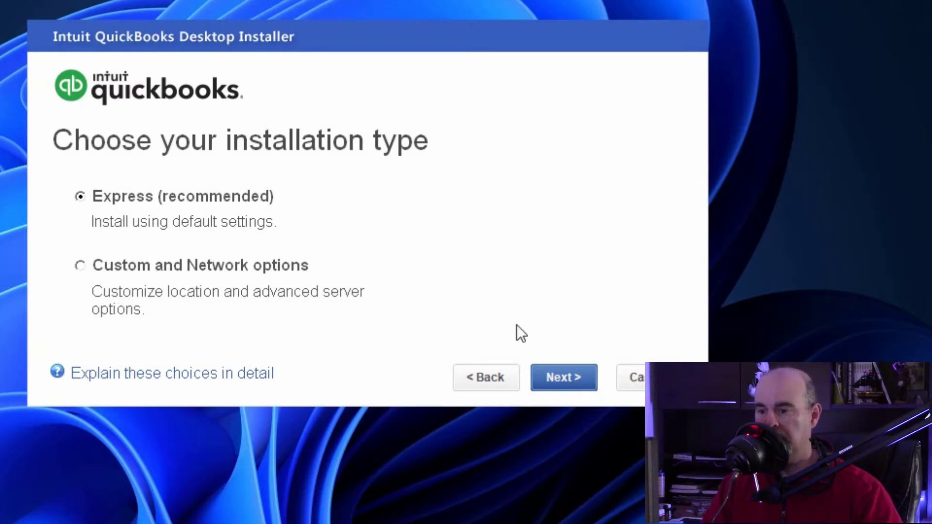
click(553, 374)
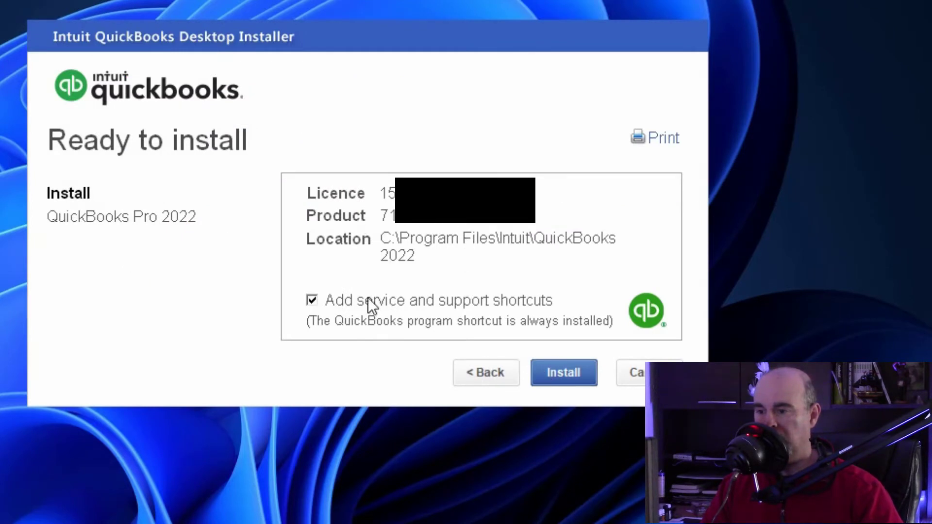
Install QuickBooks Pro 2022 with service and support shortcuts unchecked
click(313, 299)
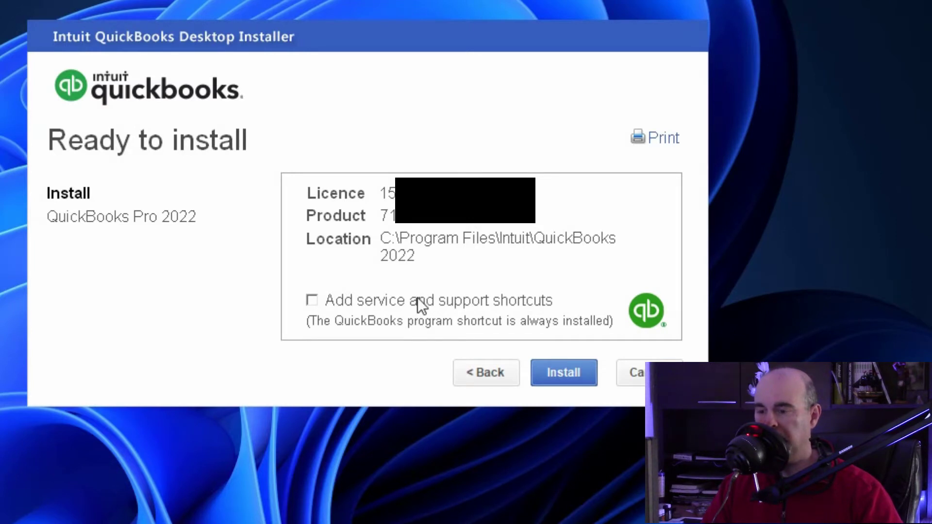
click(574, 373)
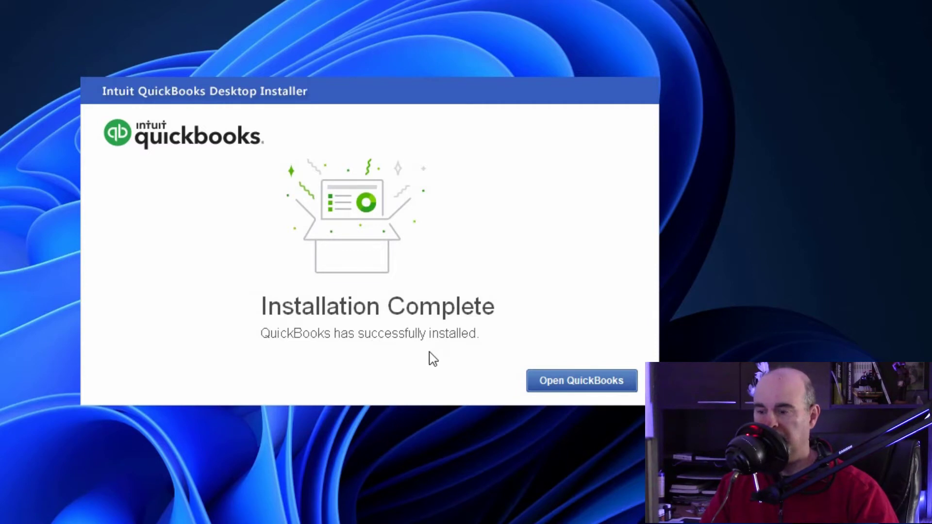
Launch the newly installed QuickBooks and begin activation to reach the Intuit sign-in
click(570, 382)
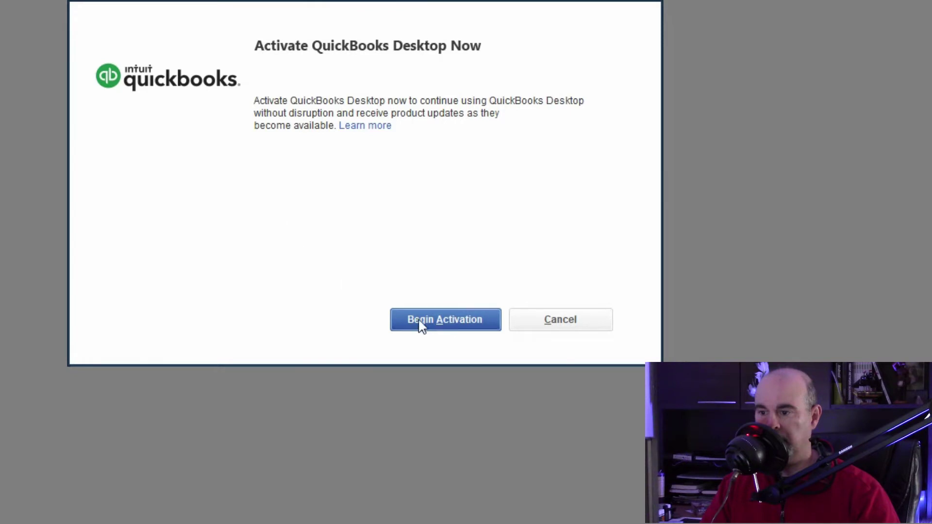
click(433, 327)
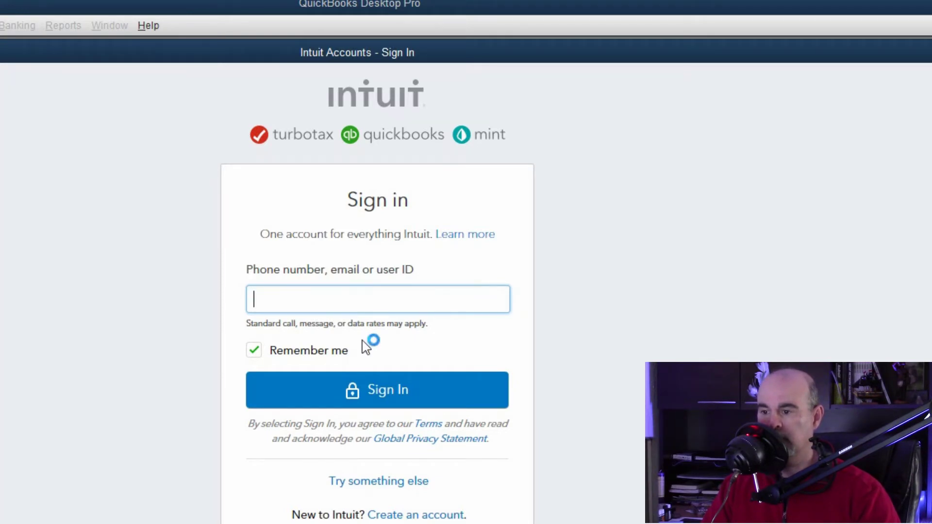
Sign in with the account user ID and submit the emailed verification code
key(ctrl+v)
click(365, 391)
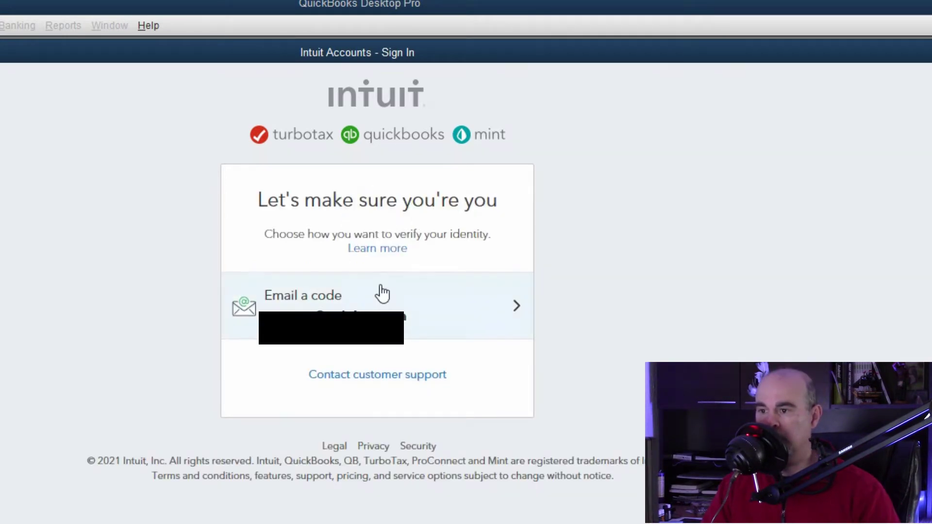
click(352, 306)
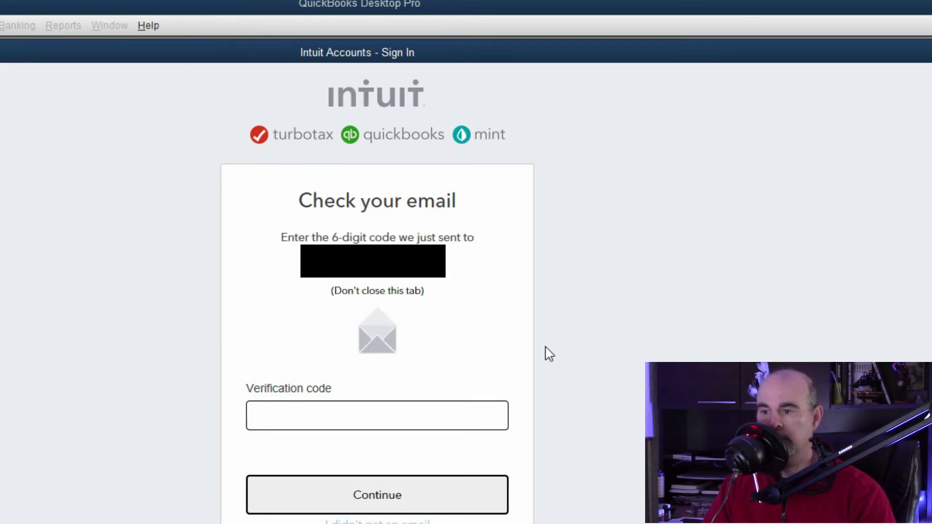
click(381, 413)
key(ctrl+v)
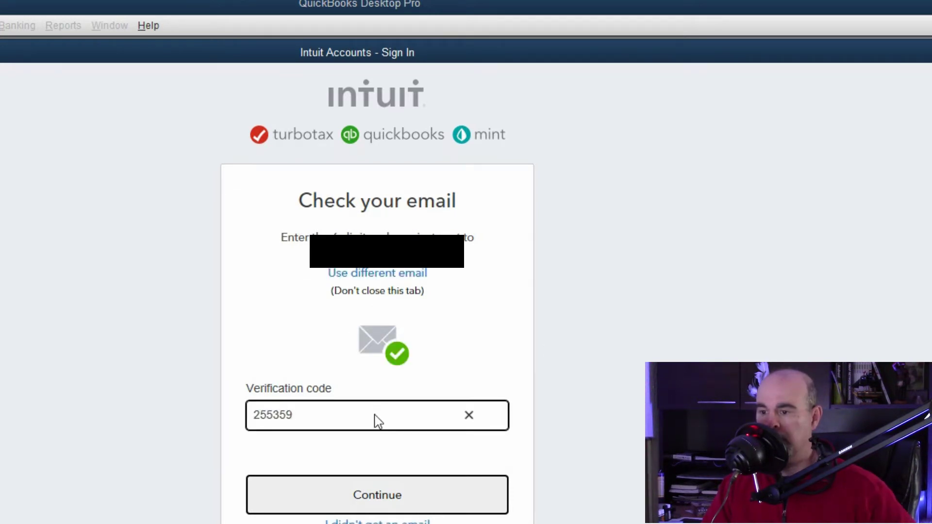
click(392, 500)
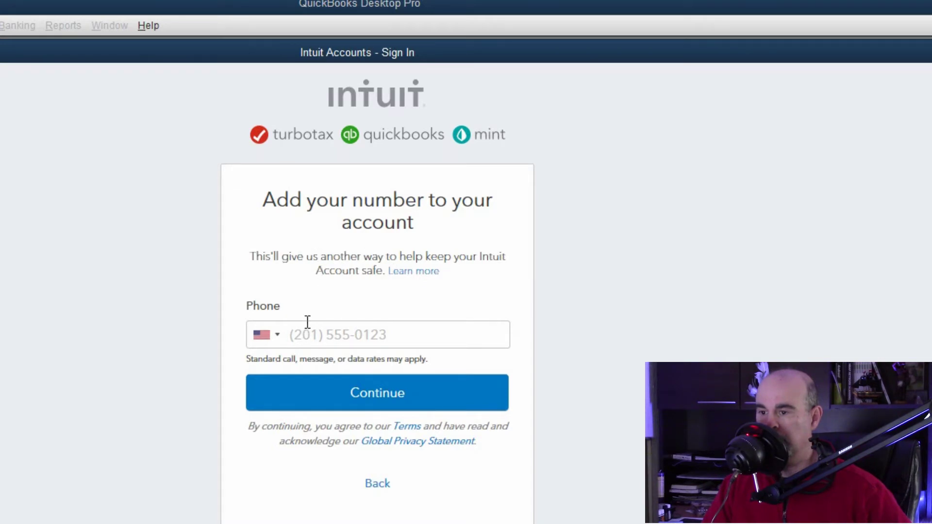
Set the phone country code to Canada and skip the phone verification check
click(274, 340)
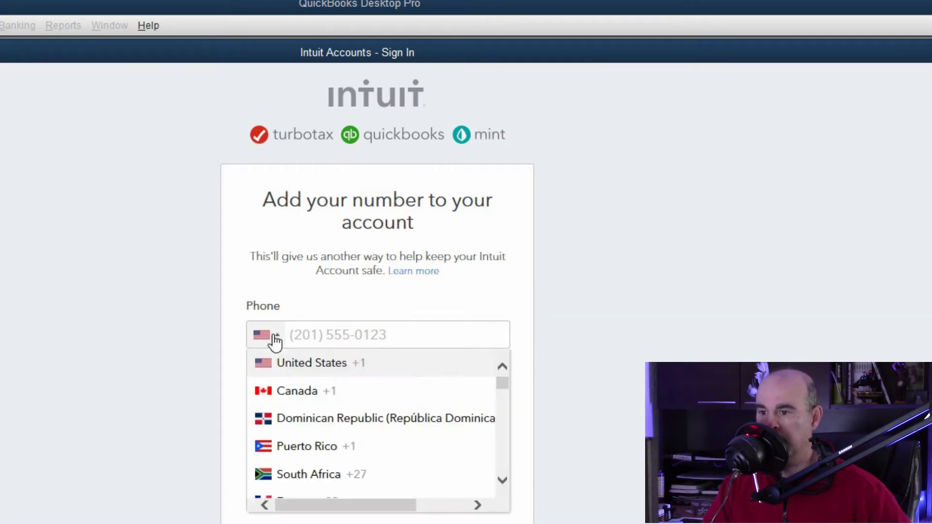
click(298, 392)
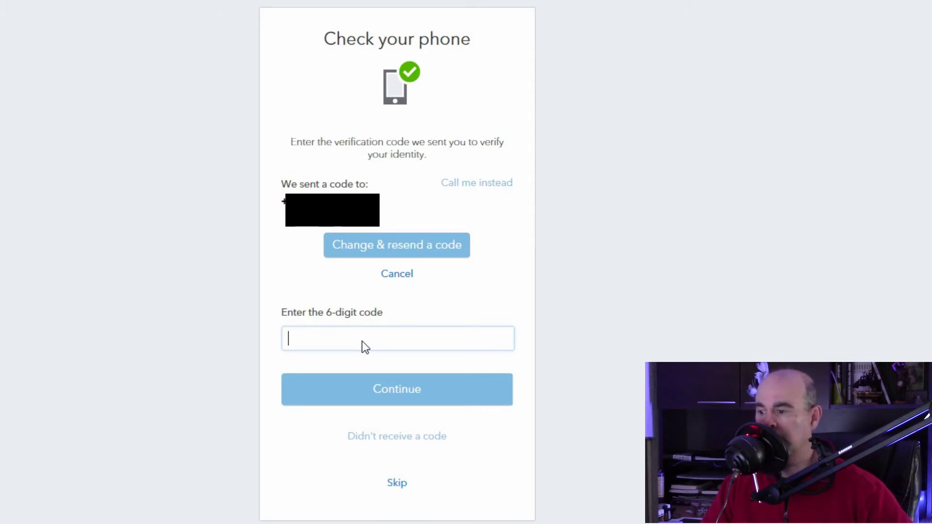
scroll(420, 308, down, 1)
scroll(421, 308, up, 1)
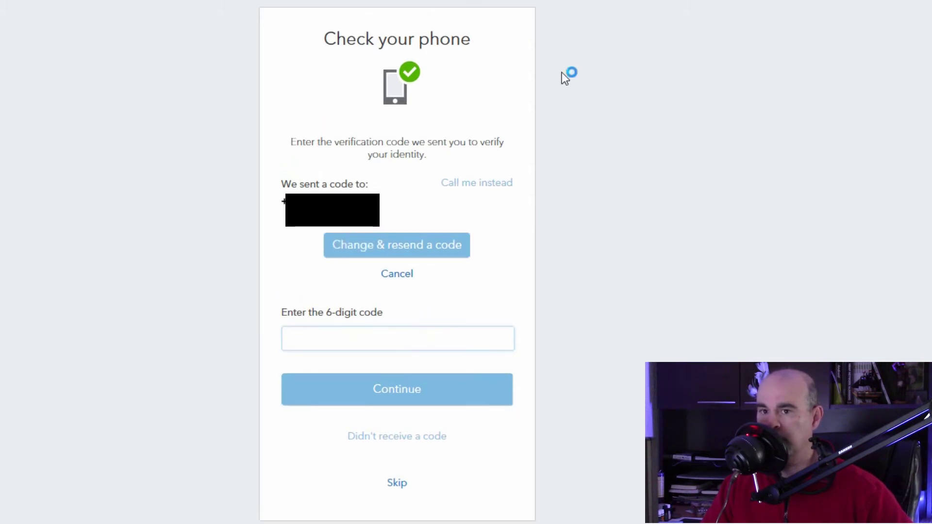
click(394, 484)
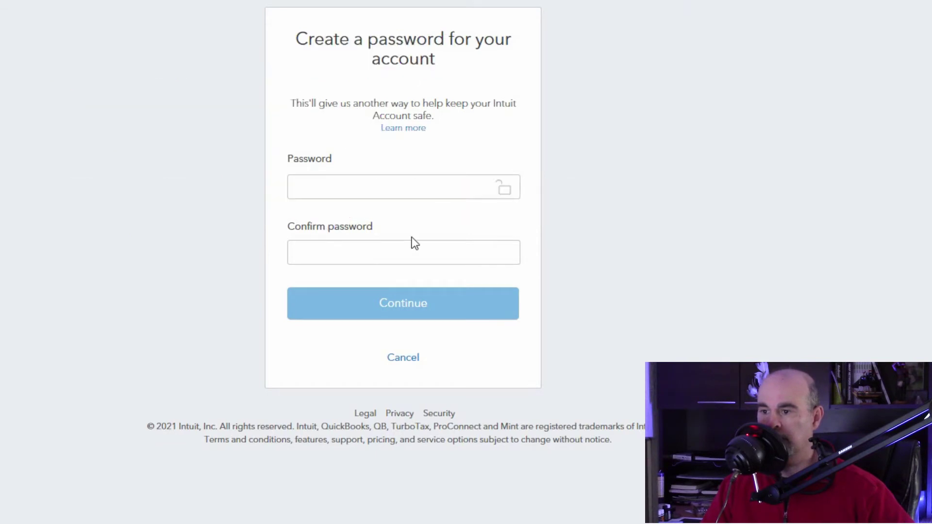
Enter and confirm a new Intuit account password and submit it
click(374, 185)
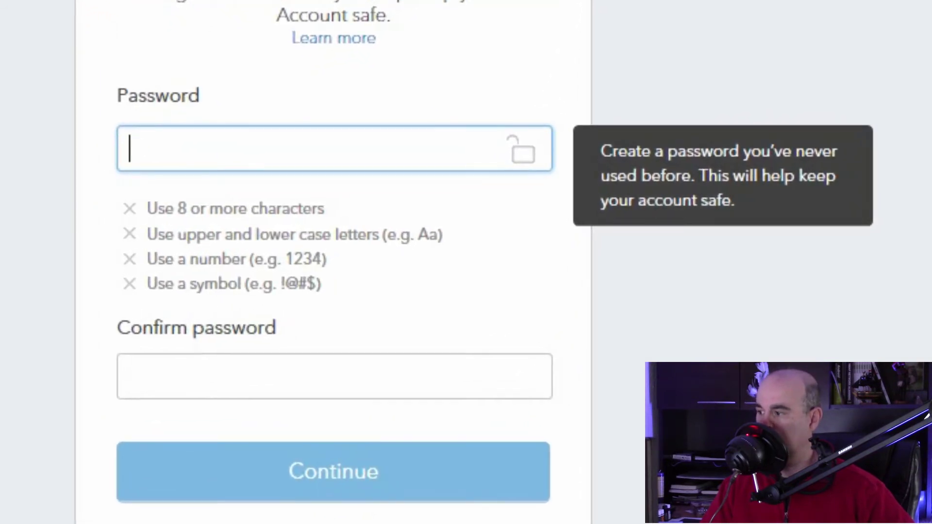
key(ctrl+v)
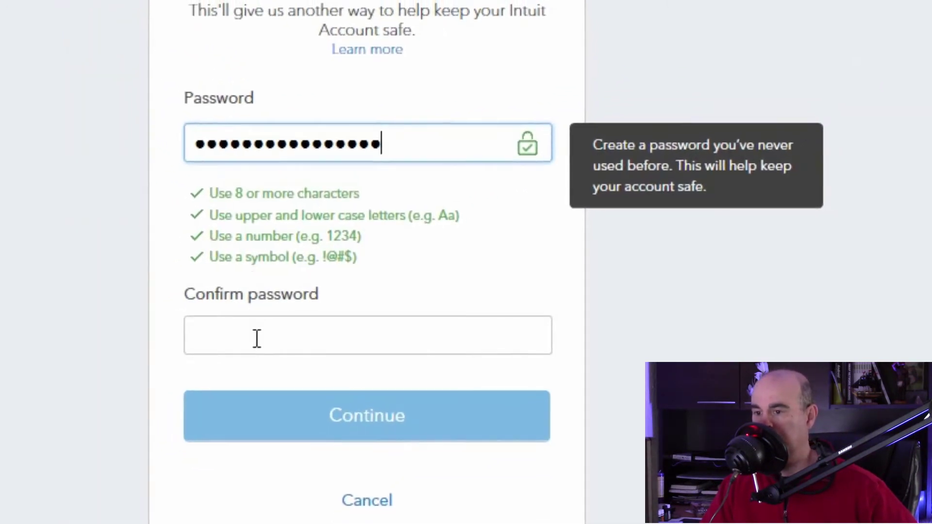
click(250, 340)
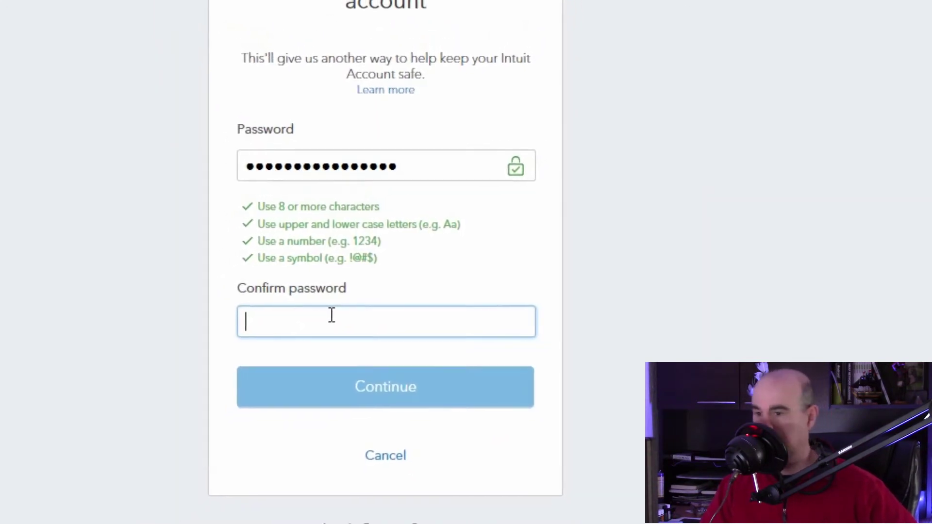
key(ctrl+v)
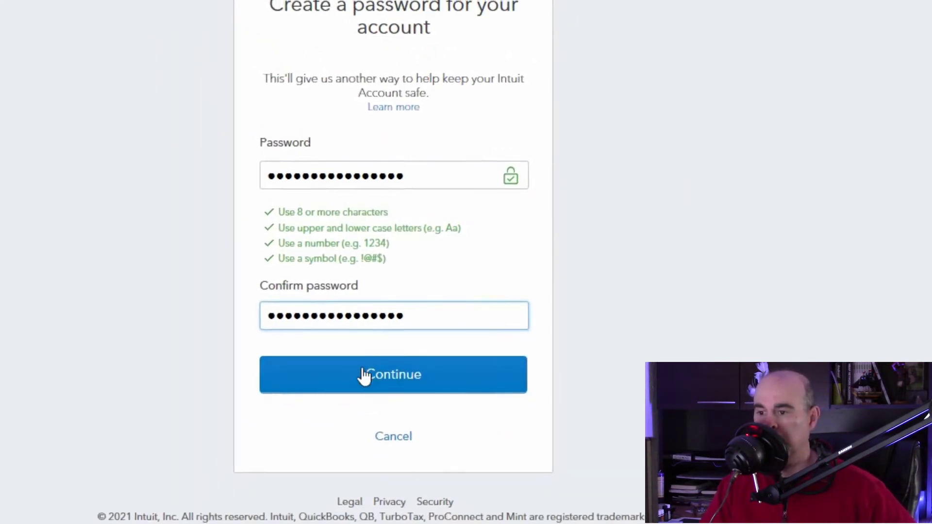
click(375, 380)
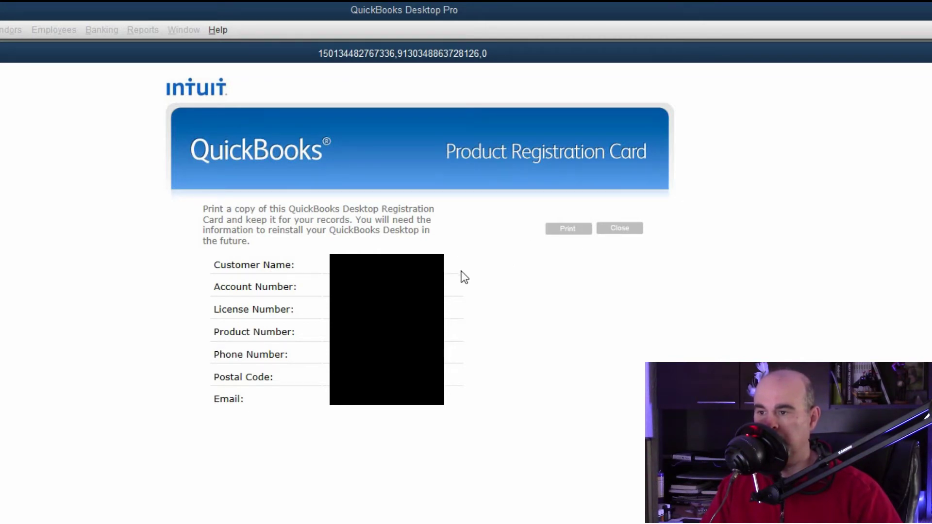
Close the Product Registration Card, confirm the prompt, and dismiss the Internet connection notice
click(622, 231)
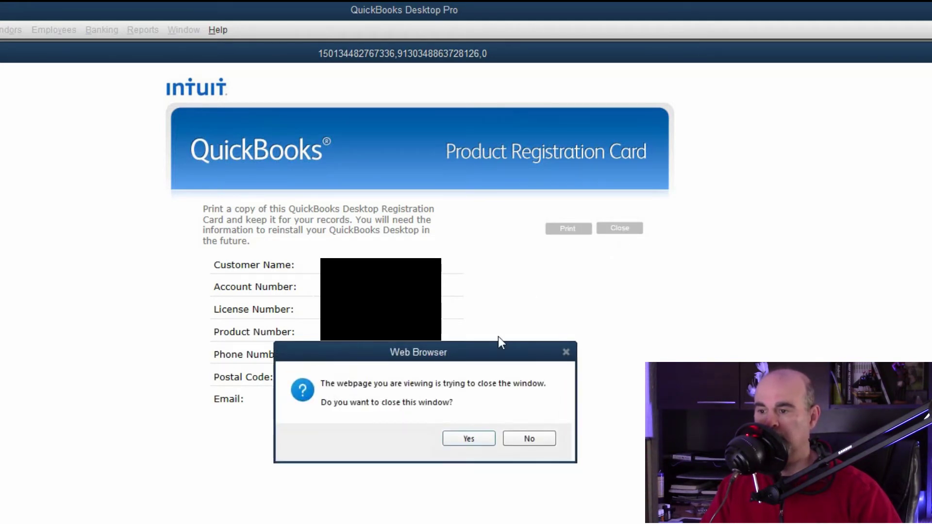
click(469, 438)
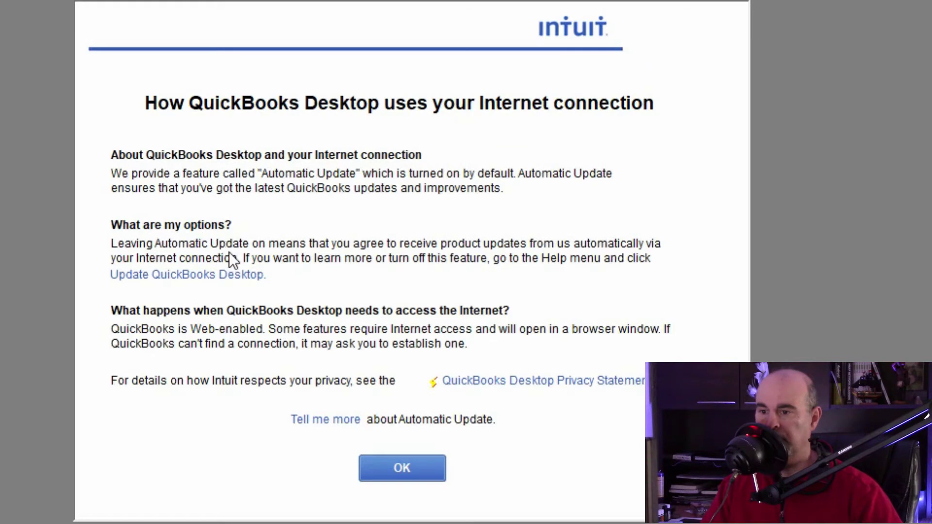
click(394, 469)
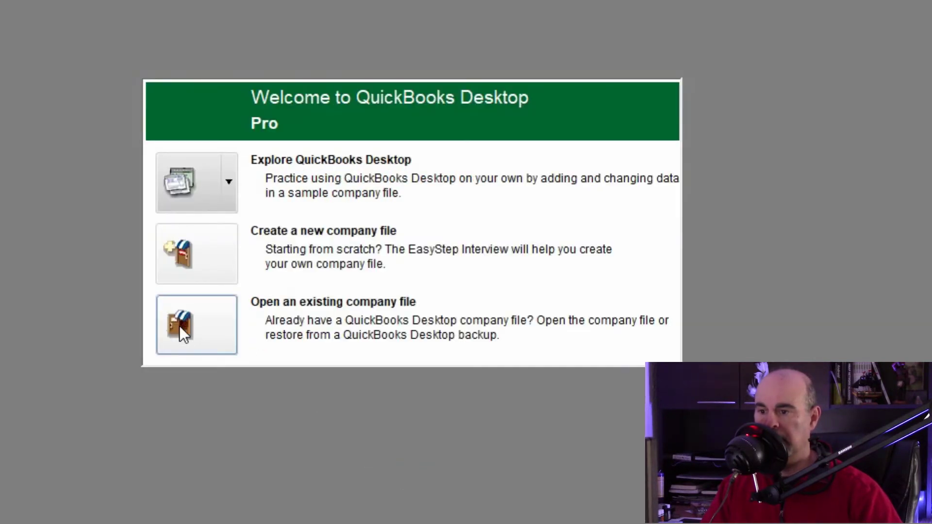
Open an existing company file, selecting TwinBytes Inc.QBW, which fails with error -6123
click(194, 316)
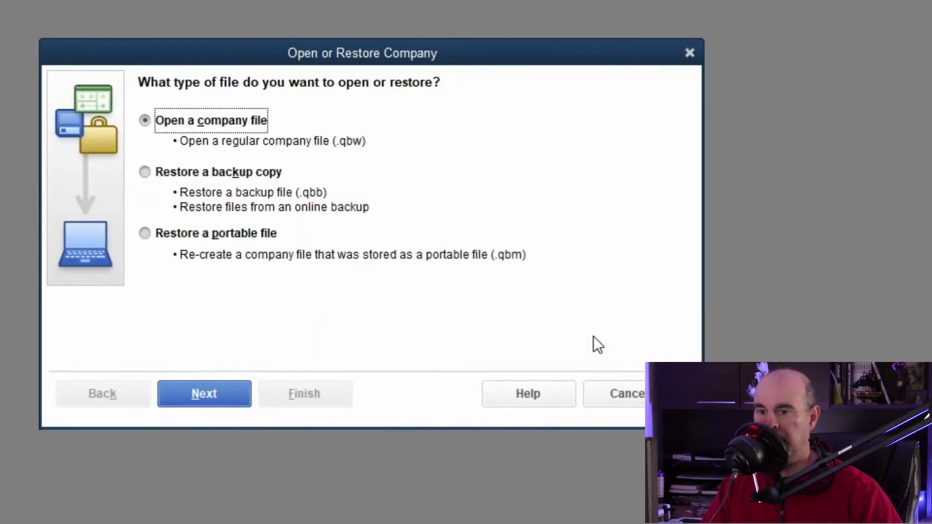
click(189, 396)
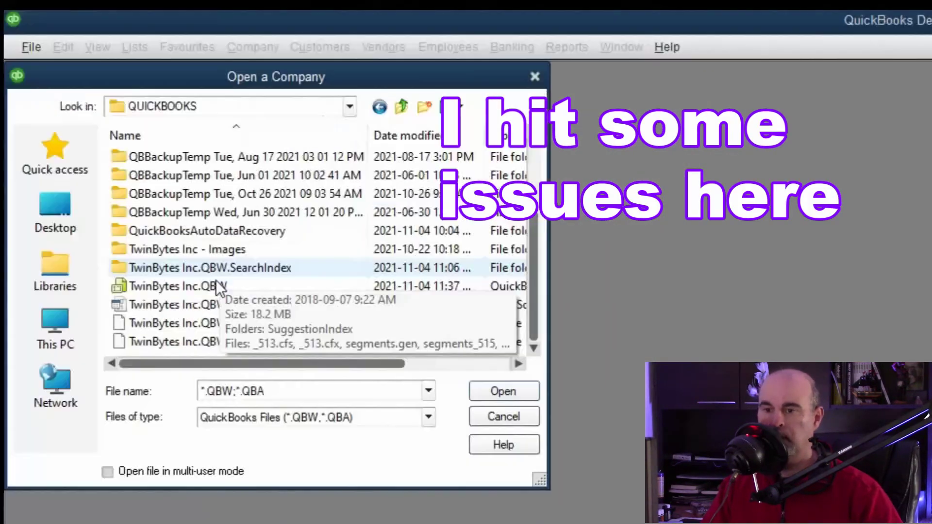
click(212, 287)
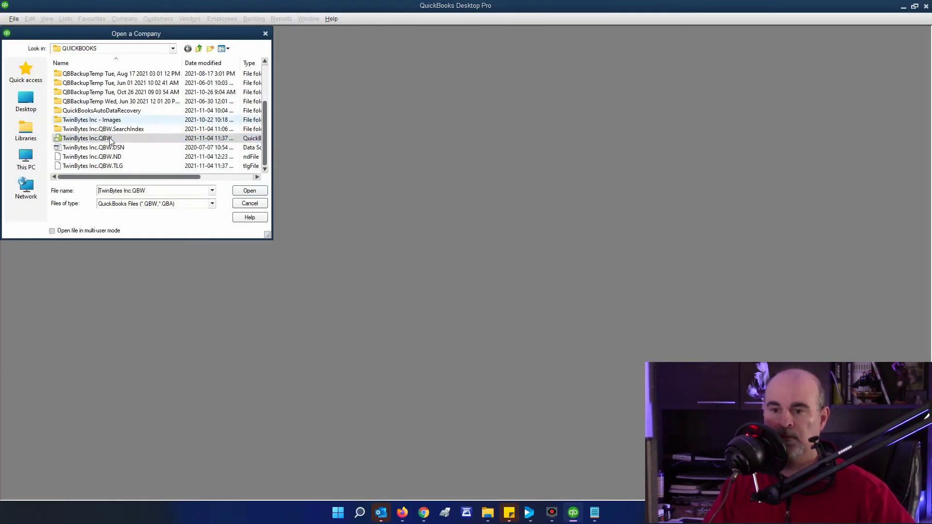
Open TwinBytes Inc.QBW, log in with the admin password, and agree to back up before updating
double_click(109, 138)
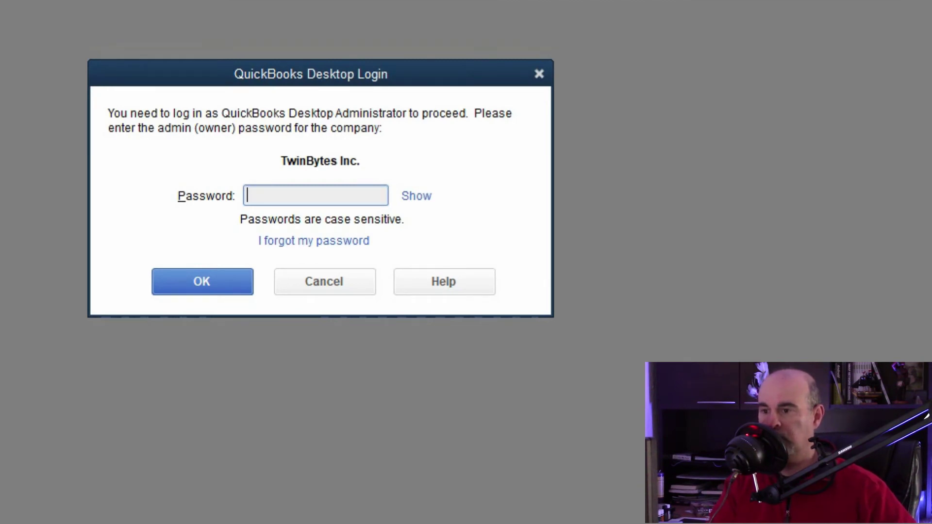
text(••••••••••)
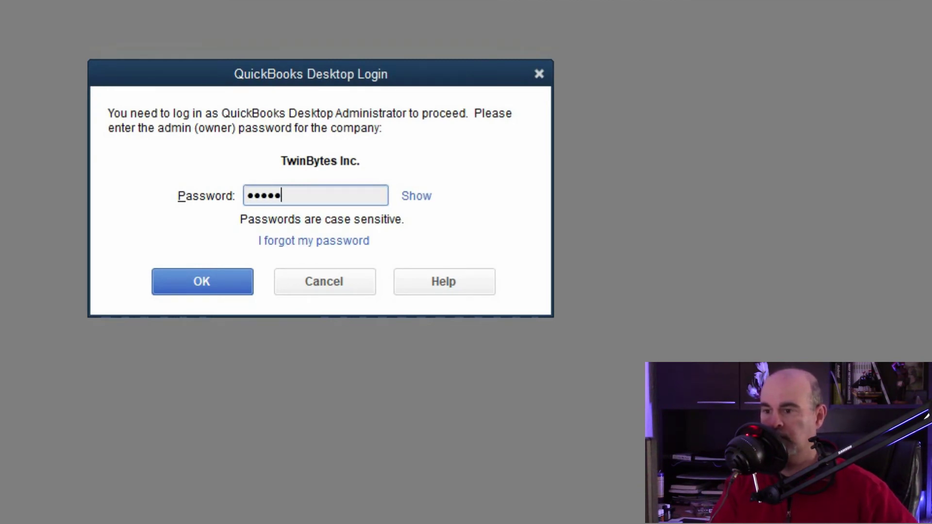
key(Return)
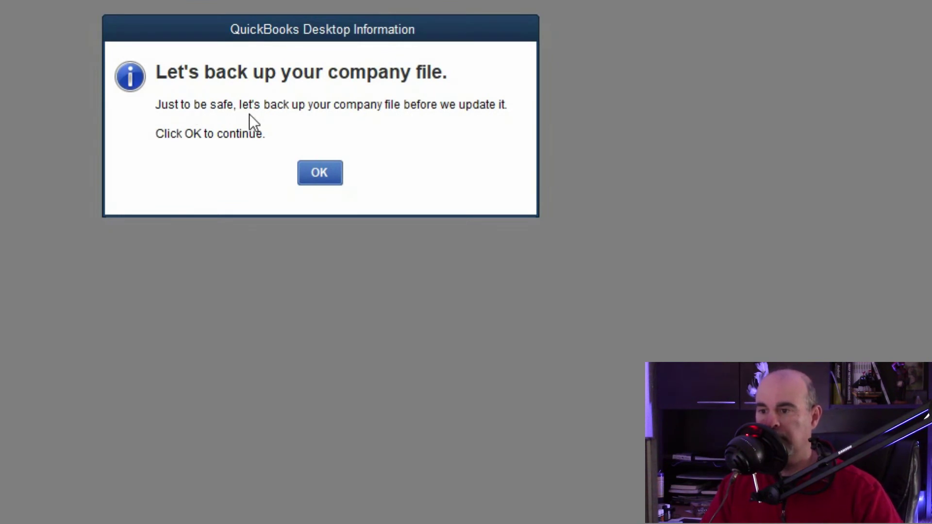
click(318, 177)
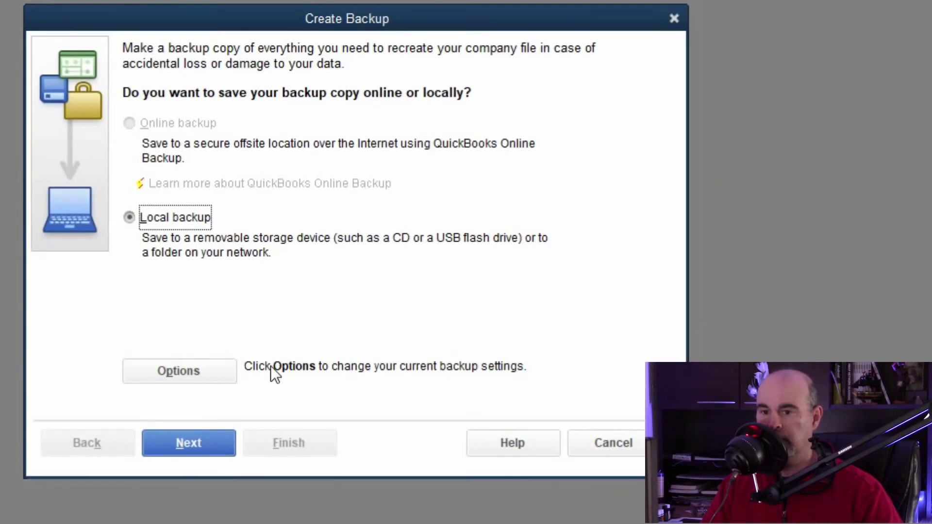
Set the Quickbooks Local Backup folder as the backup location and save the backup with the suggested name
click(190, 447)
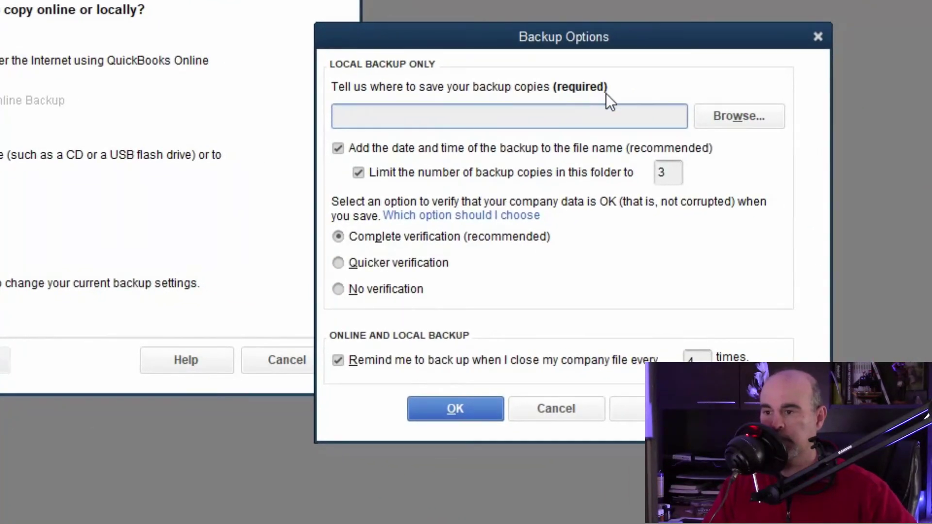
click(723, 121)
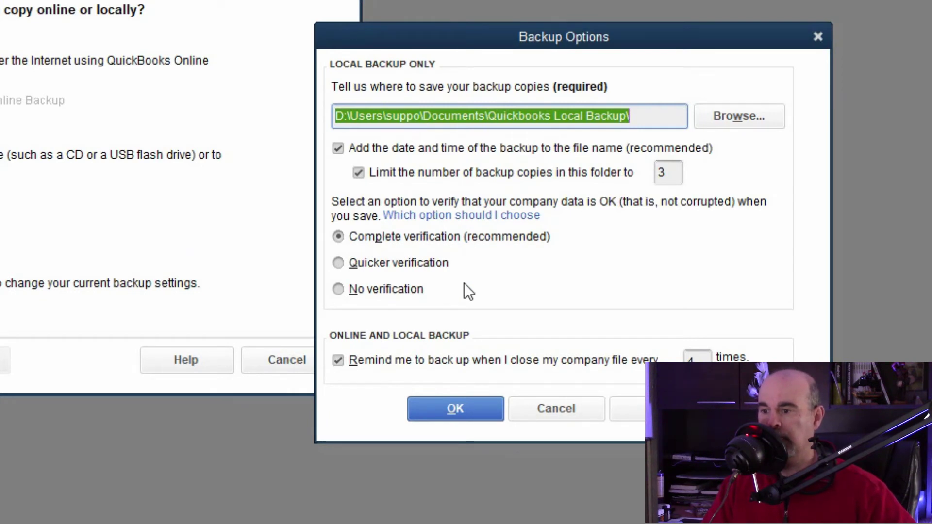
click(447, 410)
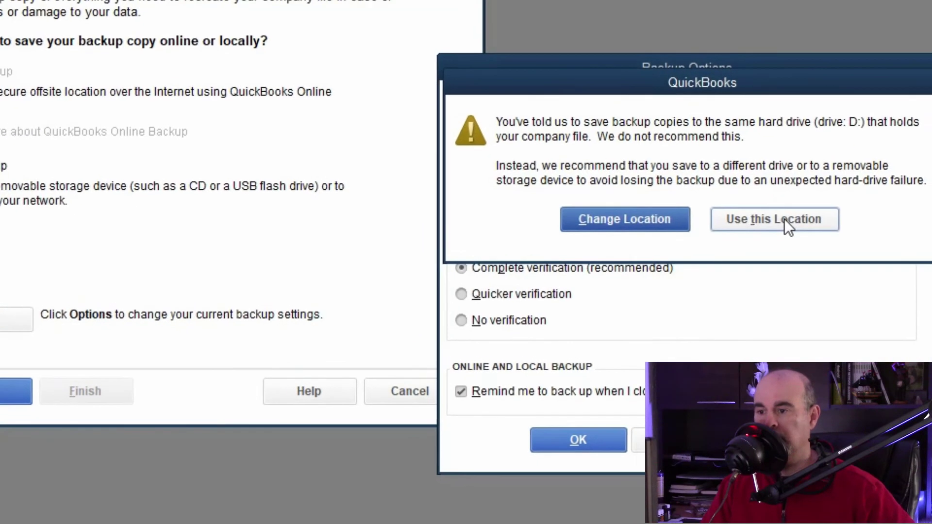
click(803, 224)
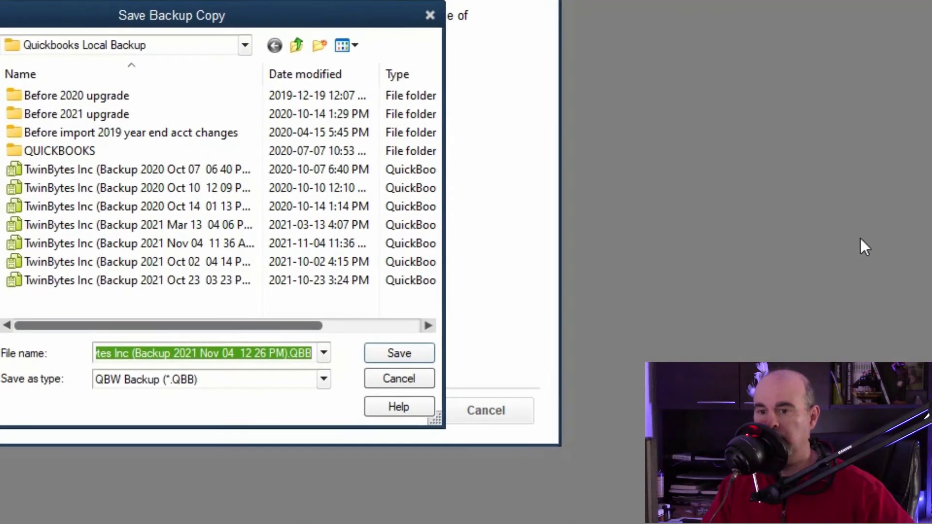
key(Return)
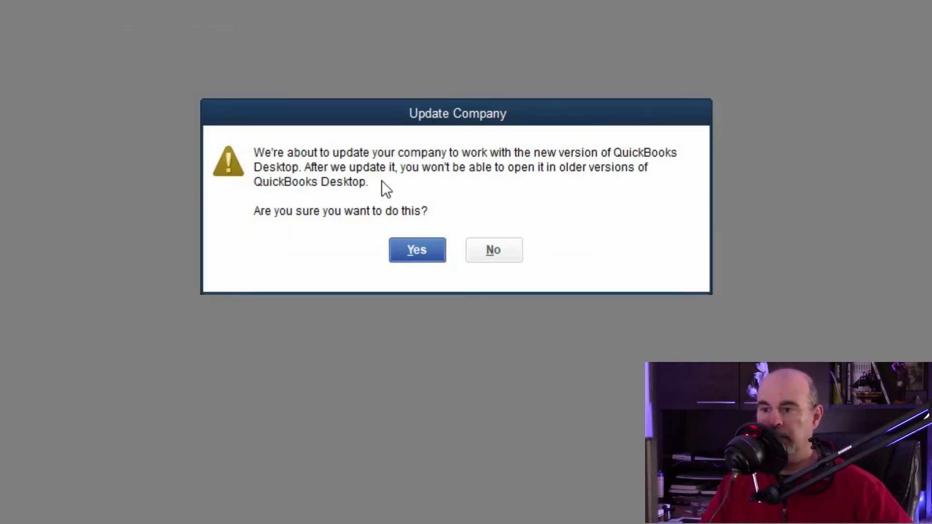
Confirm updating the TwinBytes Inc. company file to QuickBooks Desktop 2022
click(421, 255)
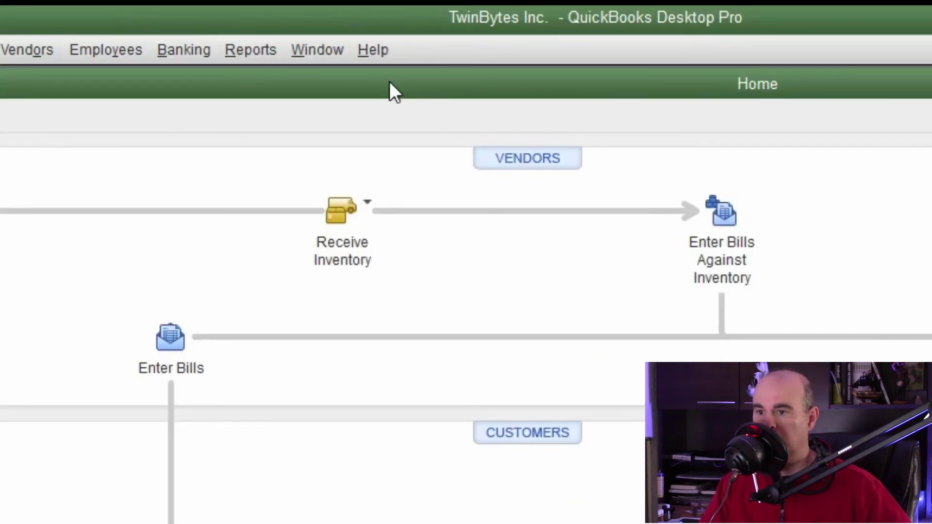
click(375, 50)
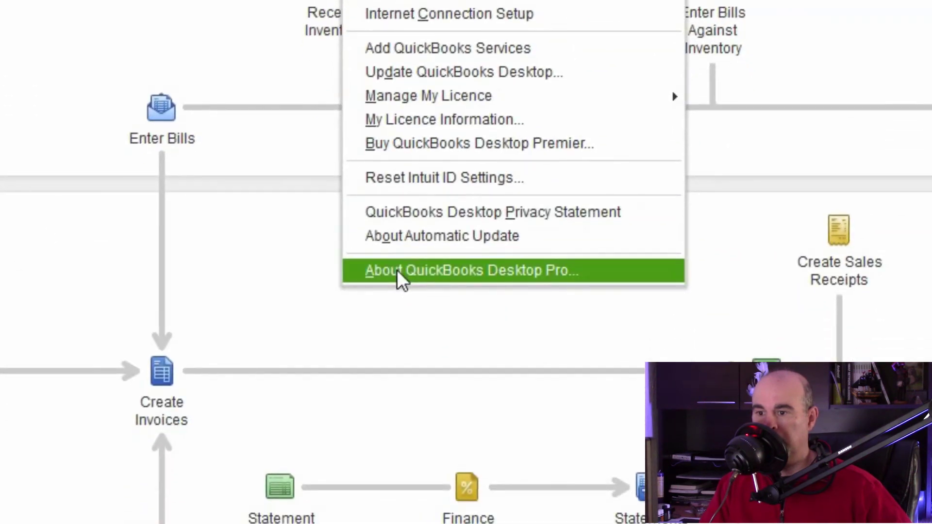
click(397, 500)
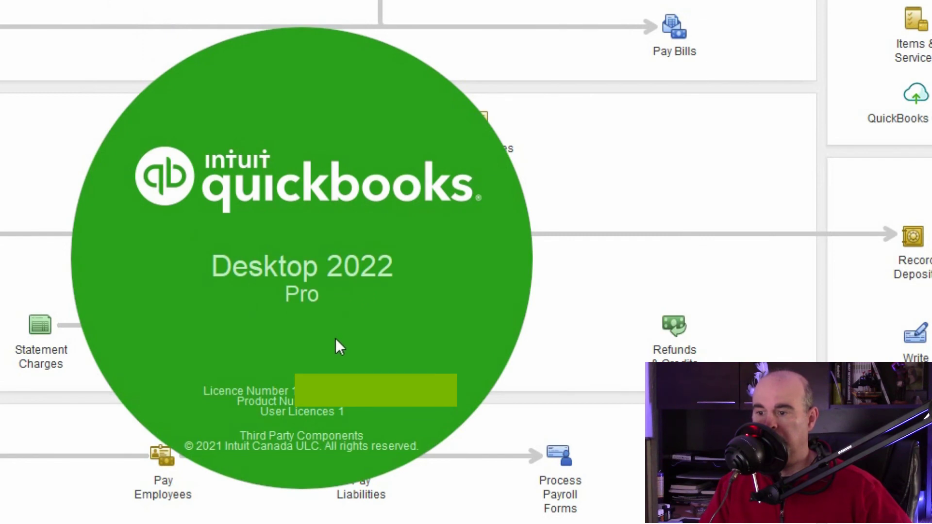
click(340, 312)
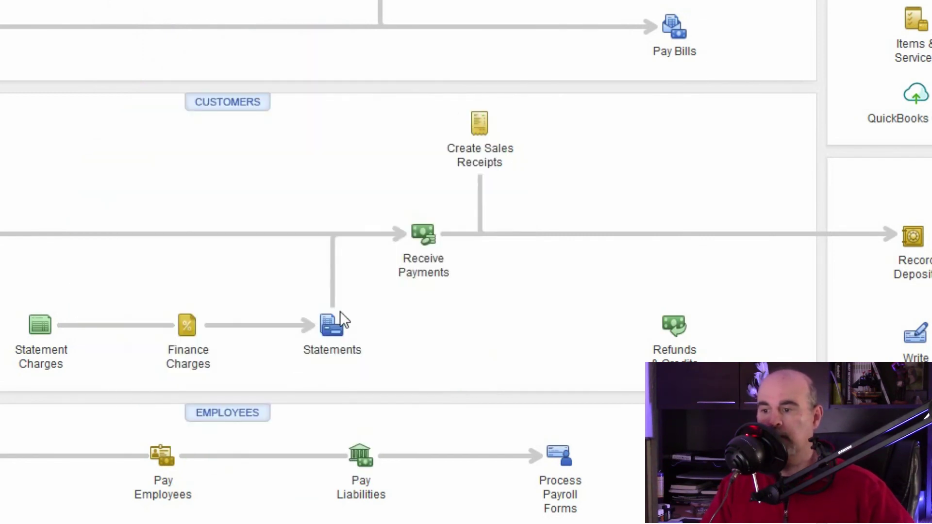
click(132, 6)
mouse_move(214, 146)
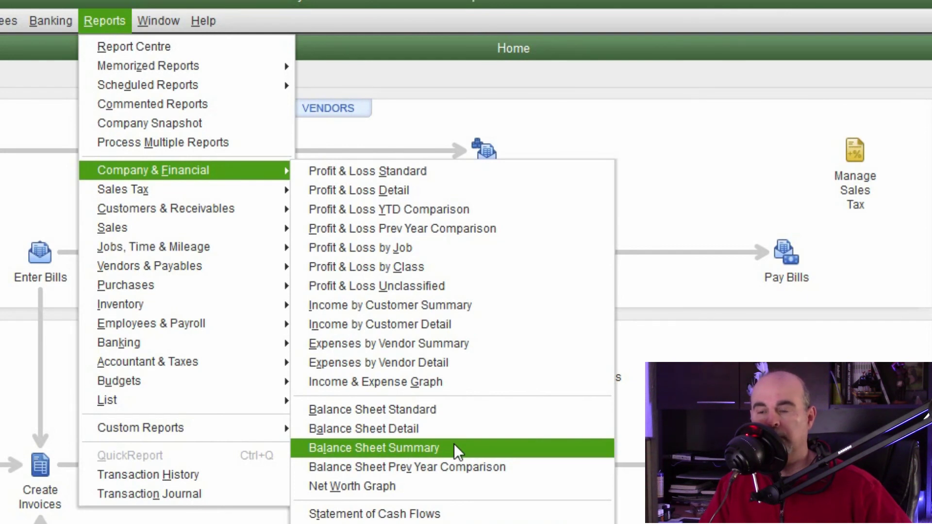
key(Escape)
key(Escape)
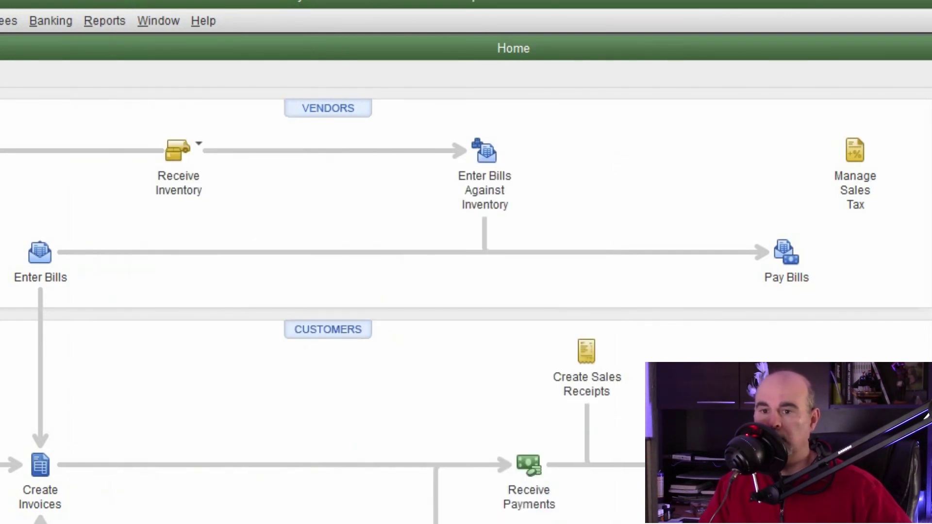